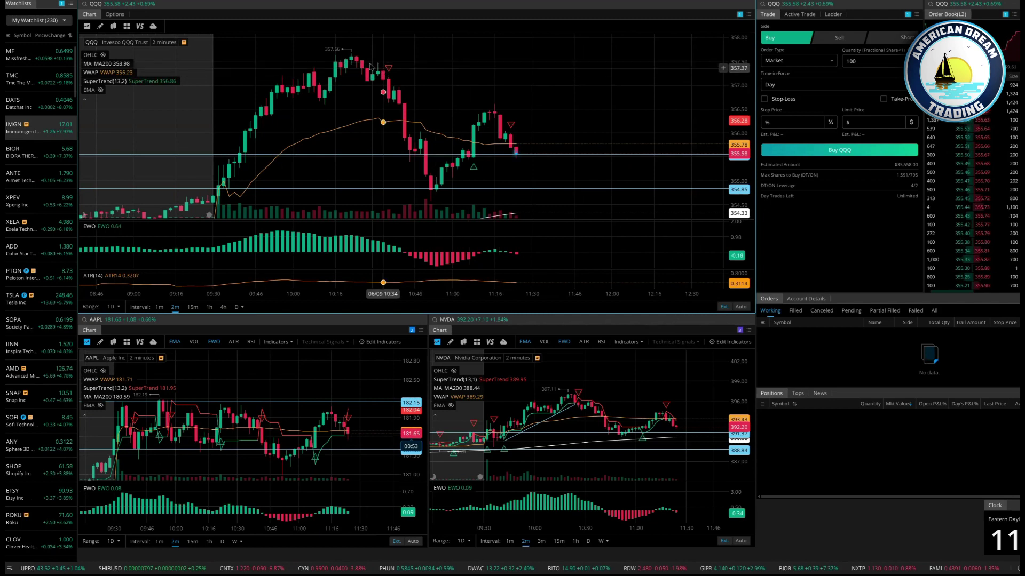
Step: Draw two converging trendlines on the QQQ 2-minute chart, one descending from the day's high and one rising from the pullback low
click(351, 53)
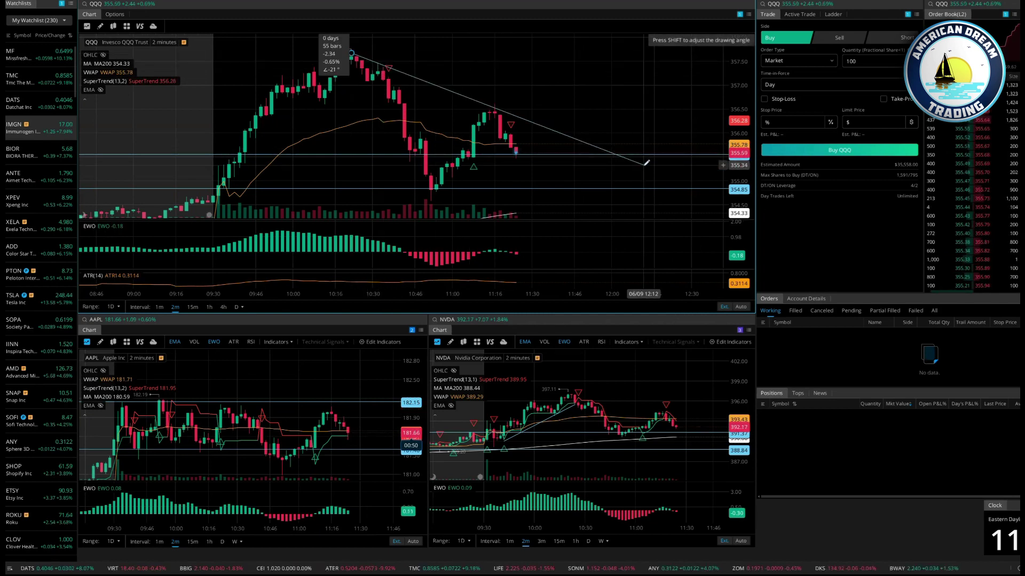
click(645, 163)
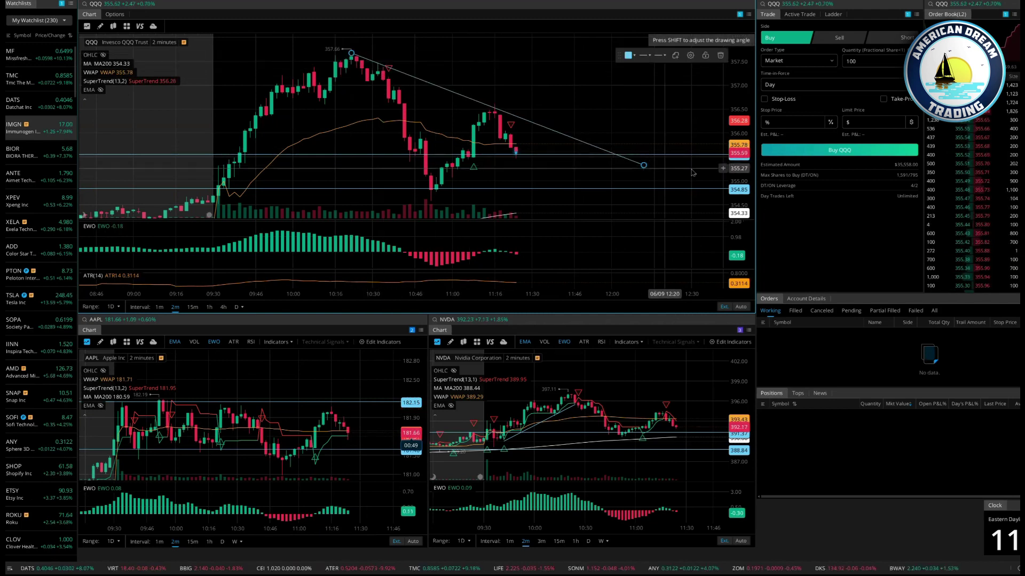
click(431, 166)
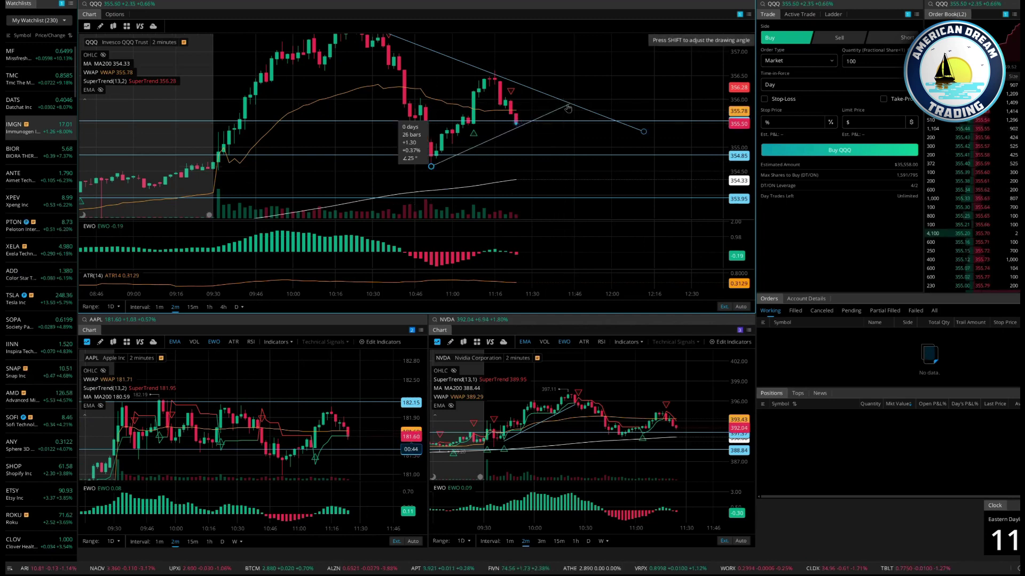
click(568, 108)
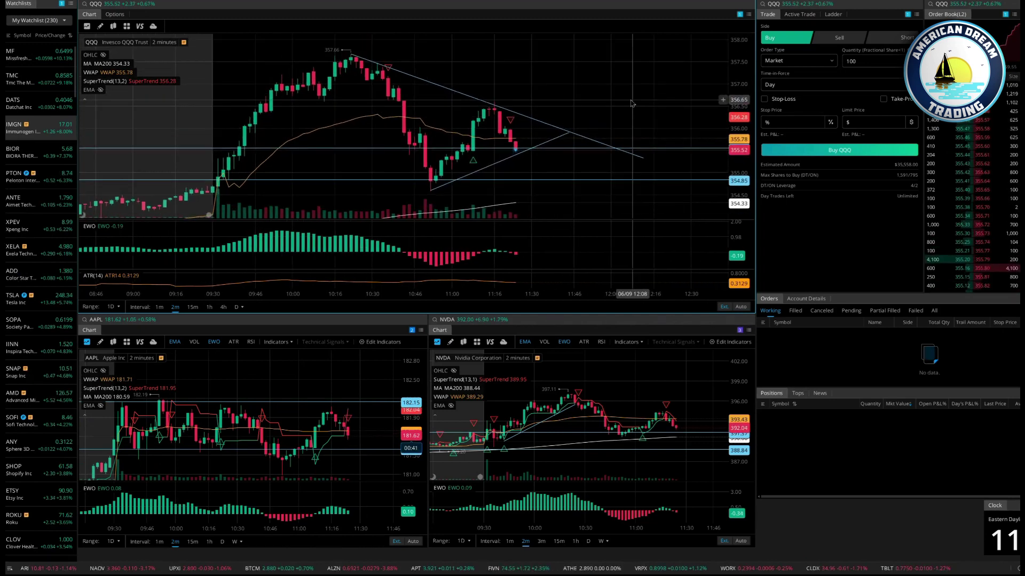
Step: Examine QQQ's recent candles between the two converging trendlines, up to the point where the lines meet
drag(653, 105, 654, 112)
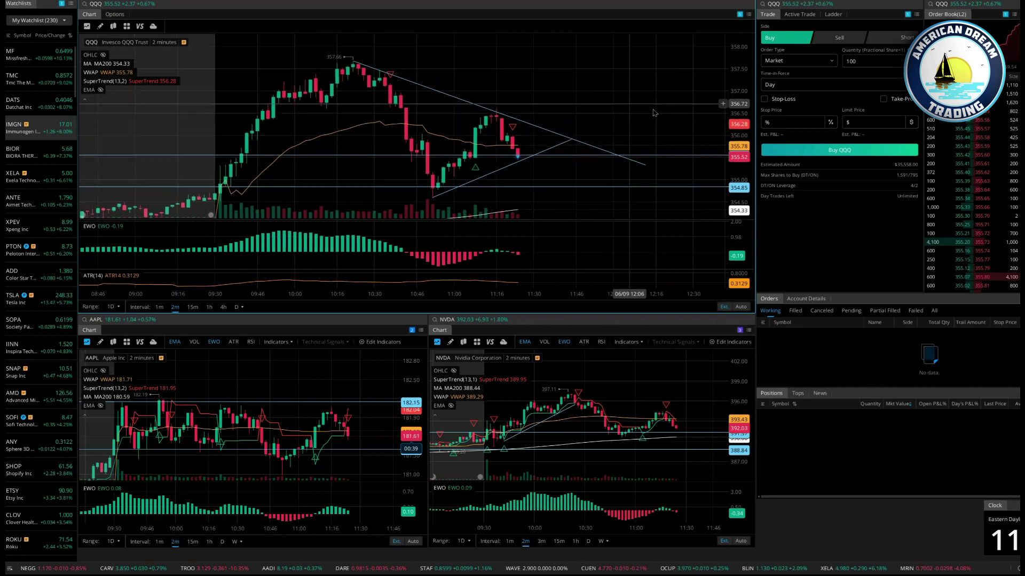
drag(736, 145, 736, 117)
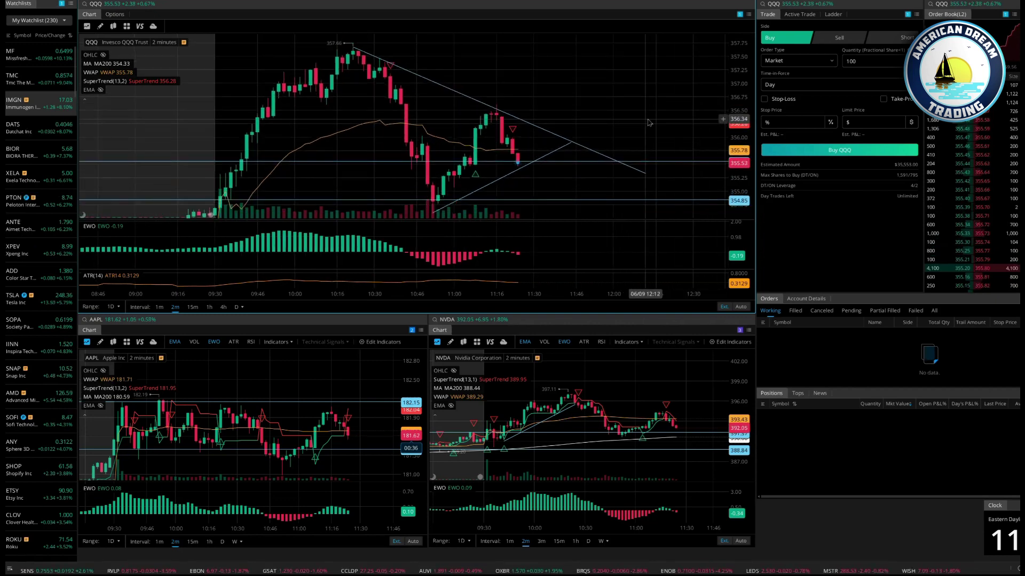
drag(640, 117, 642, 126)
drag(736, 123, 736, 135)
drag(623, 121, 595, 109)
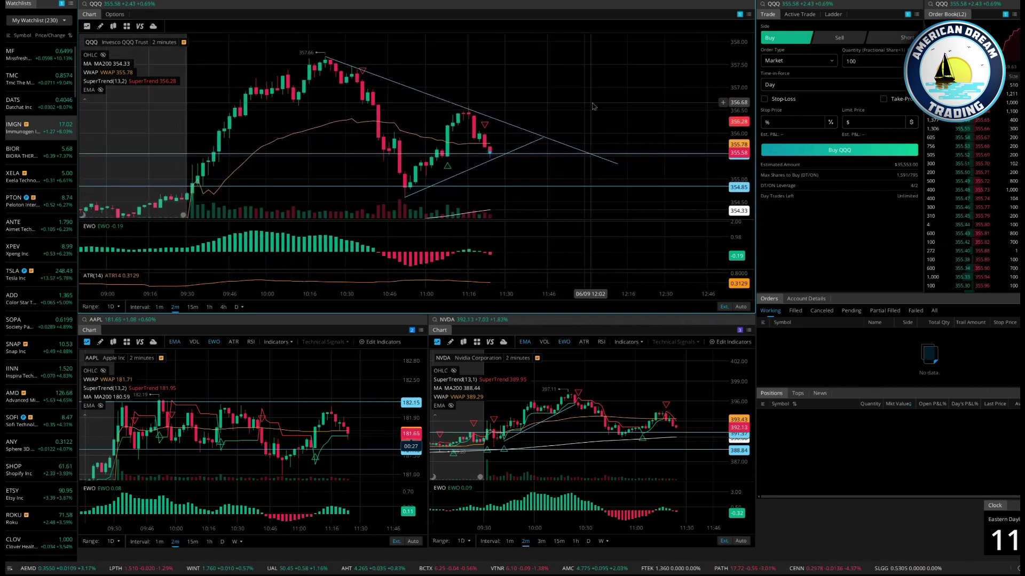
click(532, 138)
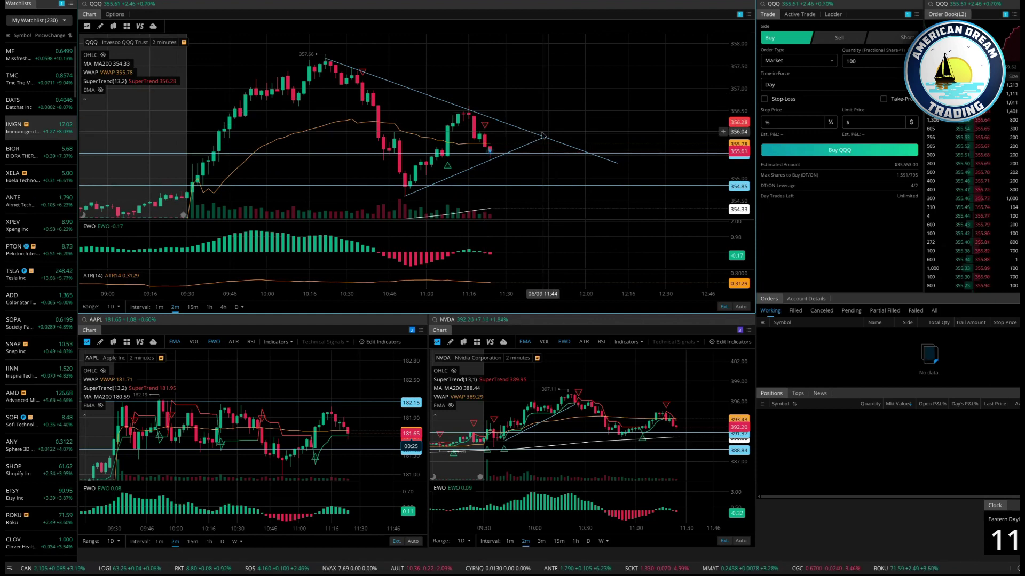
drag(736, 130, 736, 113)
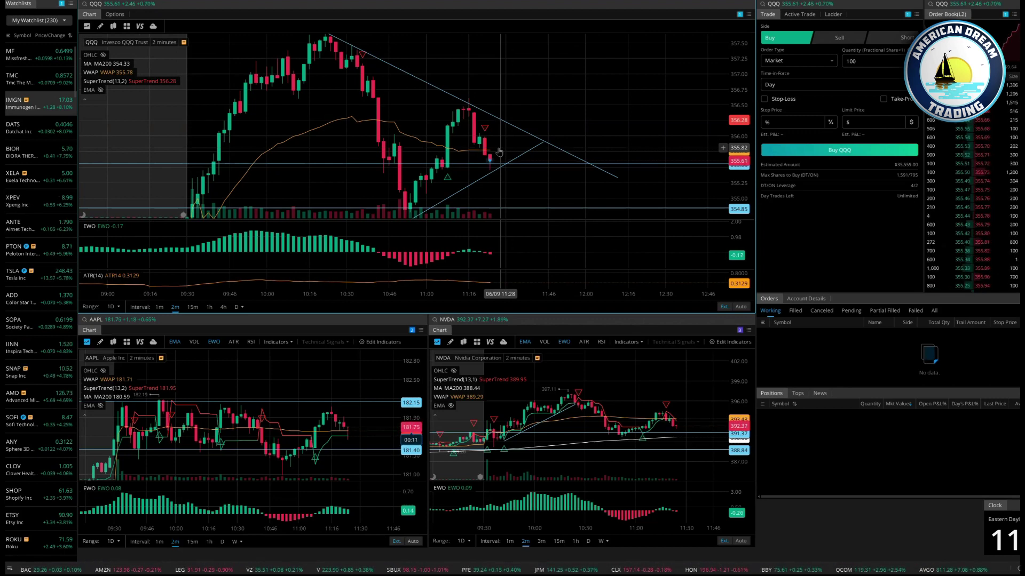
drag(740, 135, 740, 126)
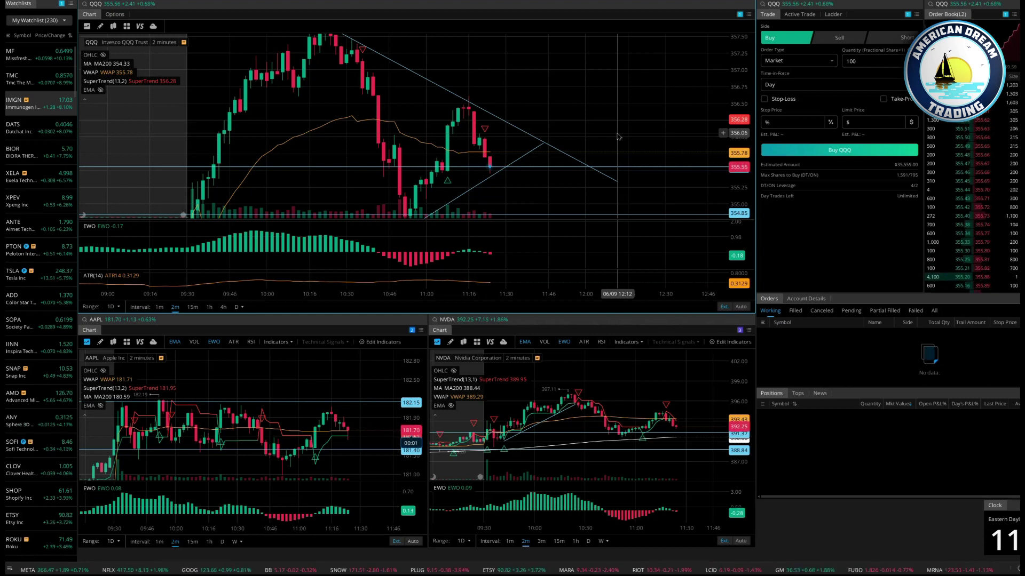
drag(617, 133, 615, 98)
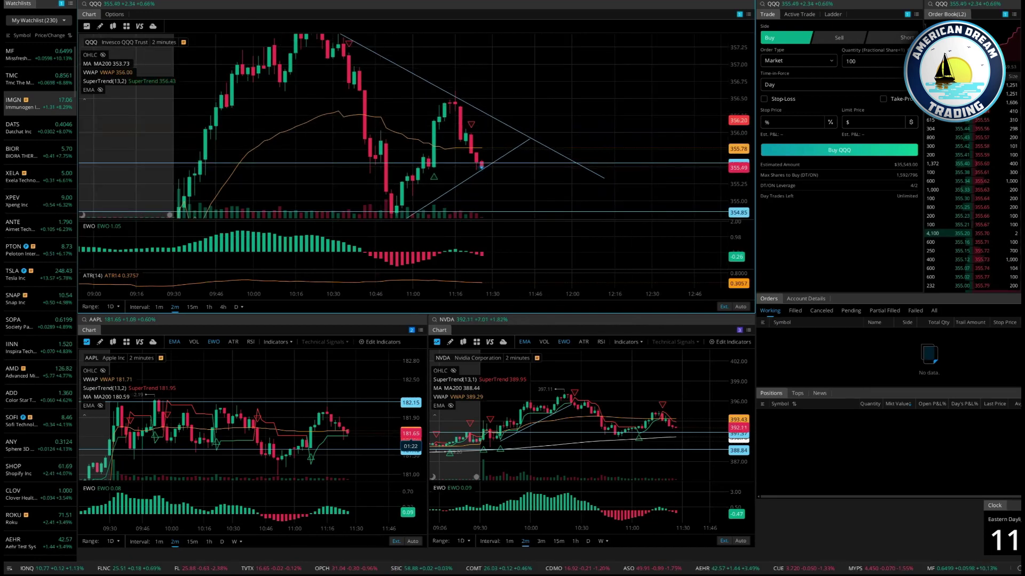
Step: Change the QQQ chart to the 1-minute interval and focus on the latest candles near the rising trendline
click(158, 307)
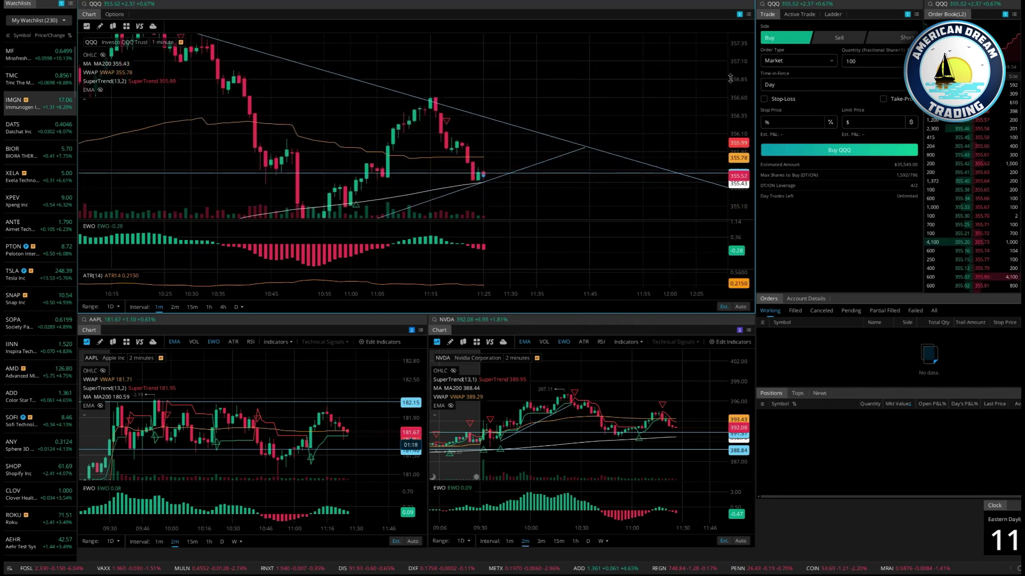
drag(740, 167, 740, 170)
drag(560, 181, 561, 198)
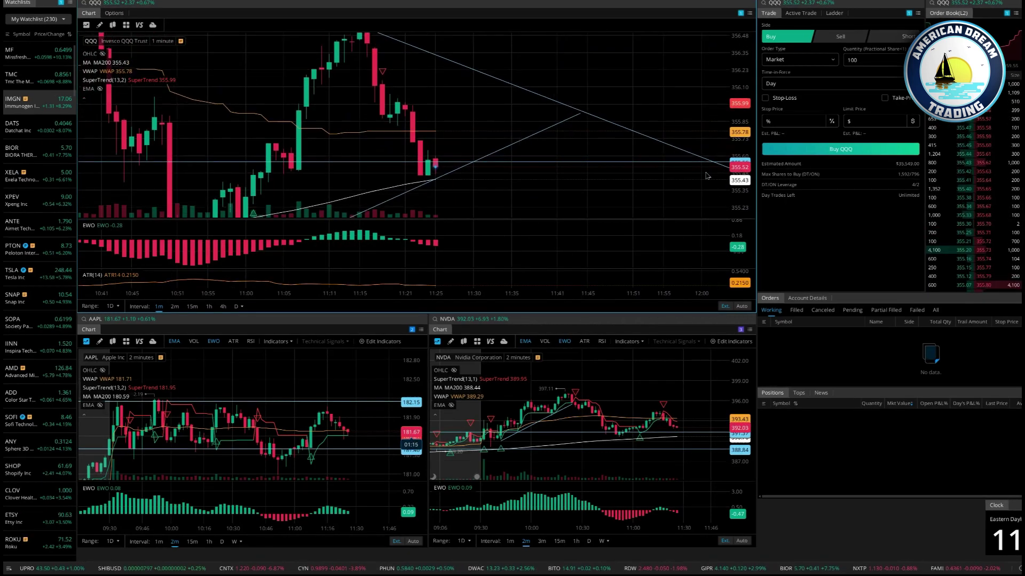
scroll(594, 196, up, 2)
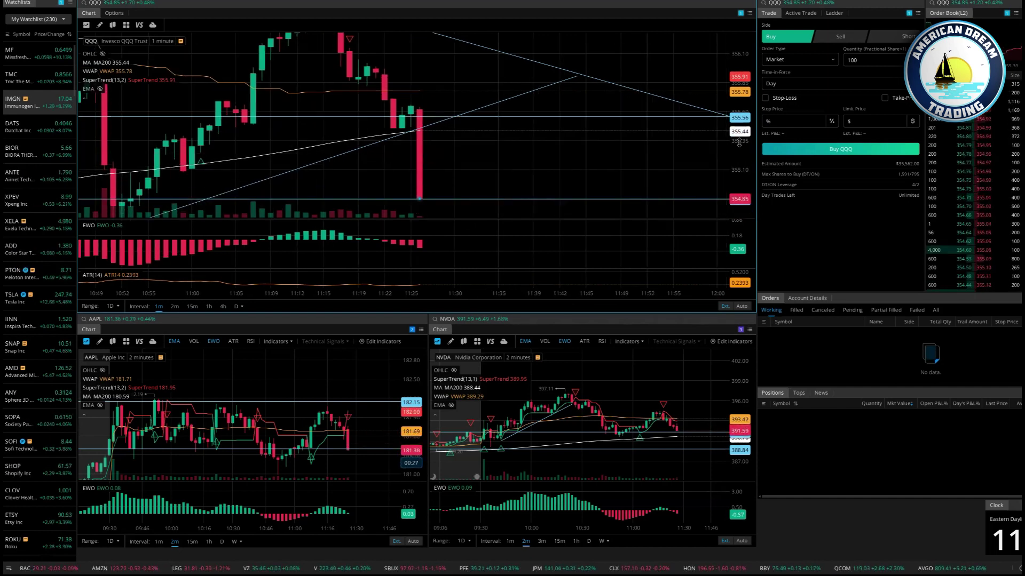
Step: Examine the latest QQQ 1-minute candles against the rising trendline and the horizontal levels at 354.85 and 353.95
drag(526, 149, 597, 145)
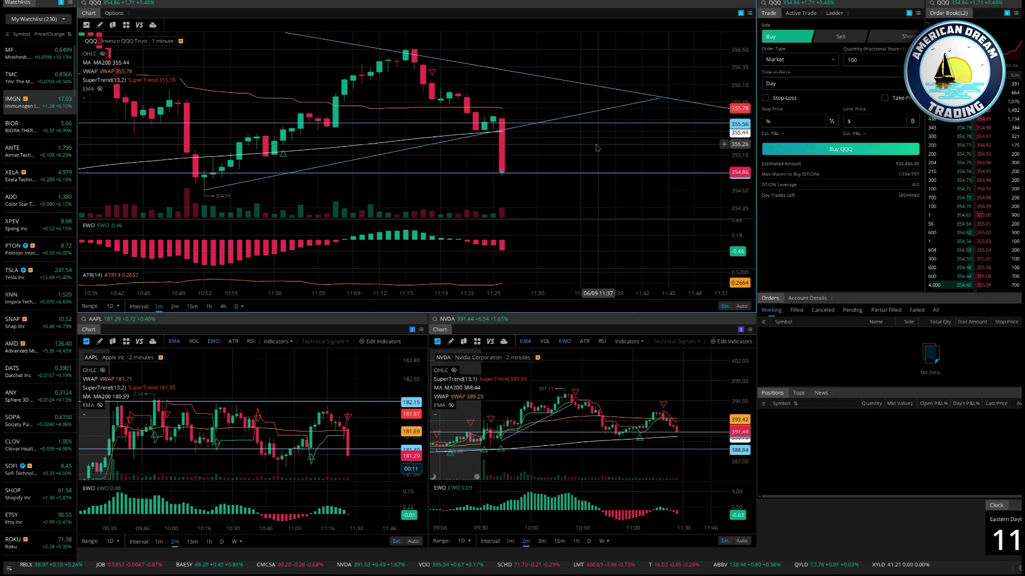
scroll(597, 148, down, 3)
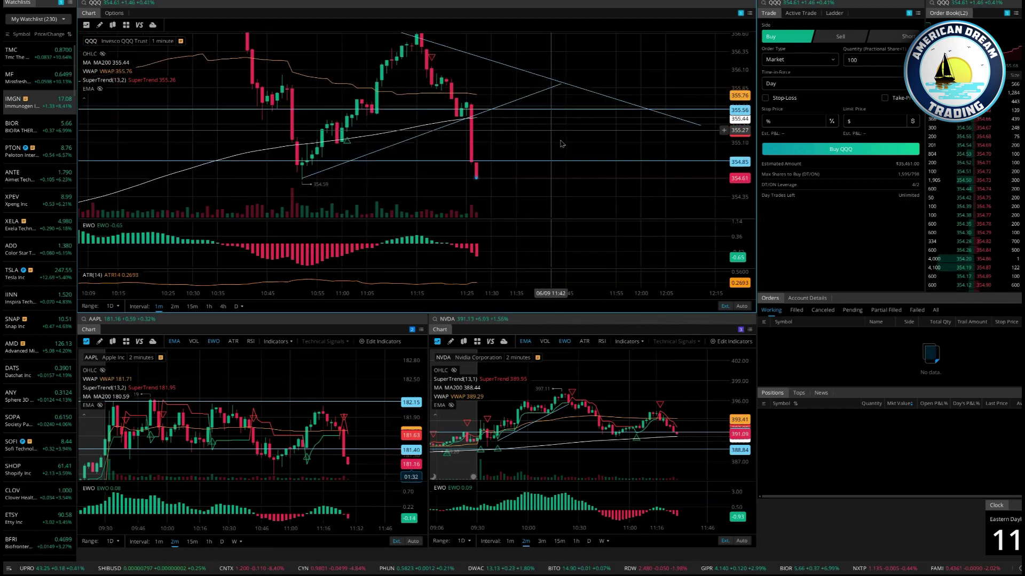
drag(560, 141, 566, 148)
drag(740, 124, 739, 146)
drag(538, 134, 534, 146)
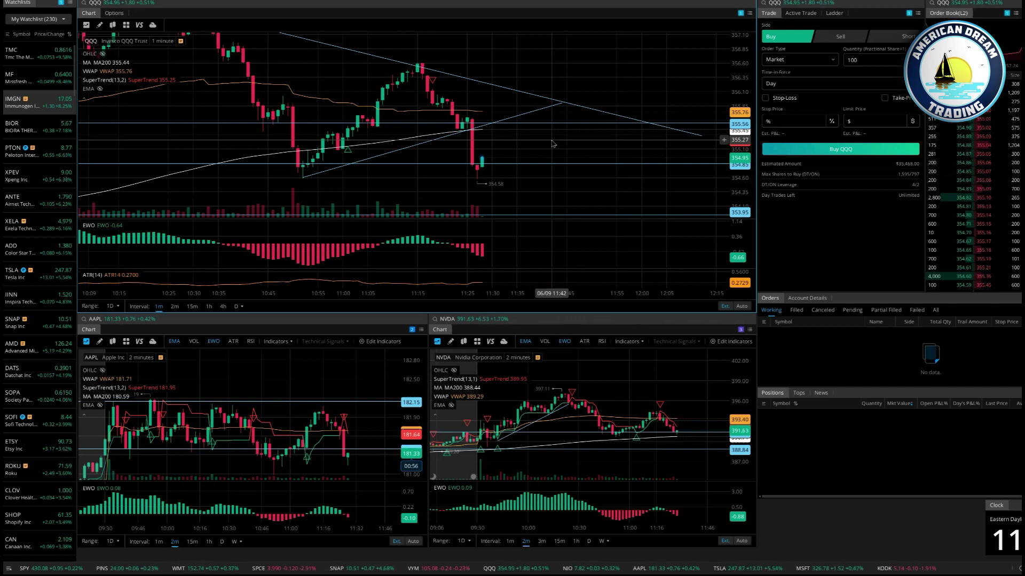
scroll(533, 149, down, 5)
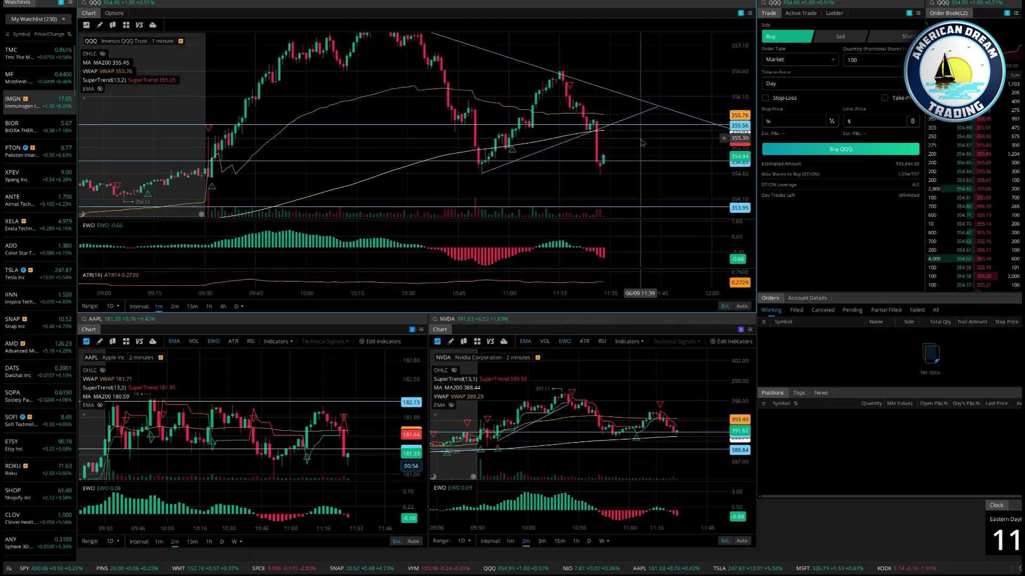
drag(732, 151, 732, 128)
drag(612, 152, 539, 160)
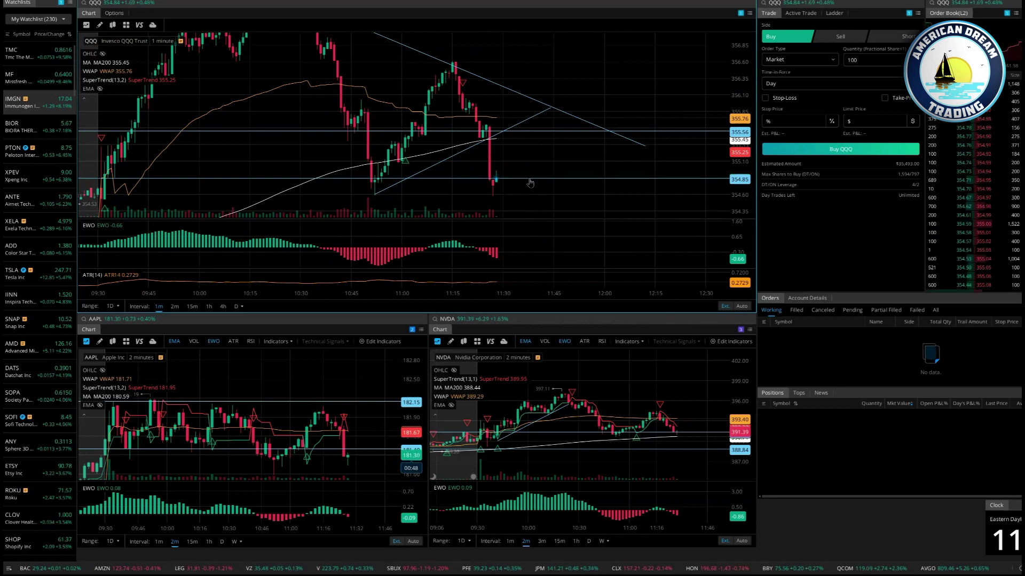
drag(531, 198, 519, 184)
drag(732, 158, 732, 169)
scroll(533, 179, up, 3)
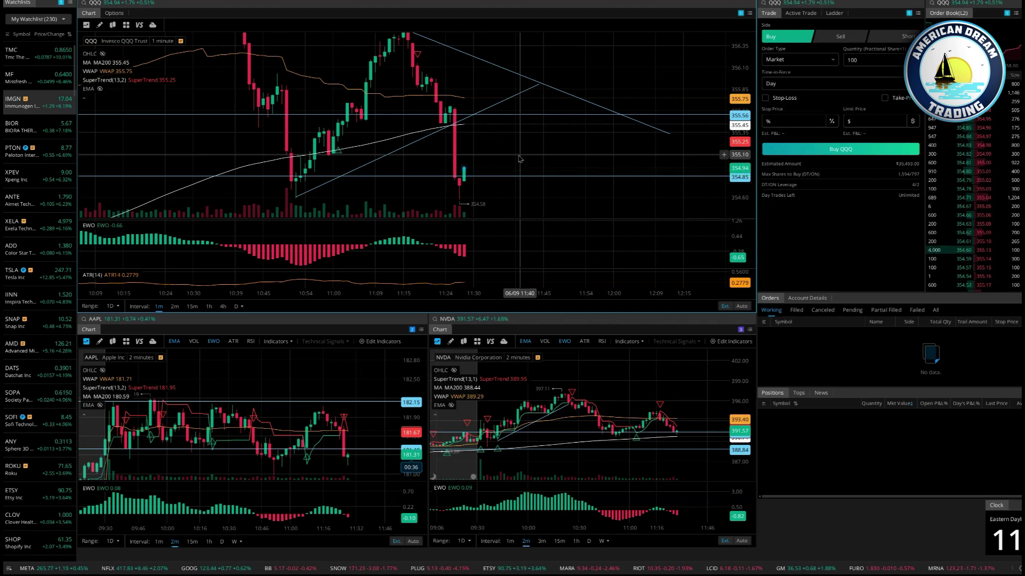
scroll(561, 150, up, 2)
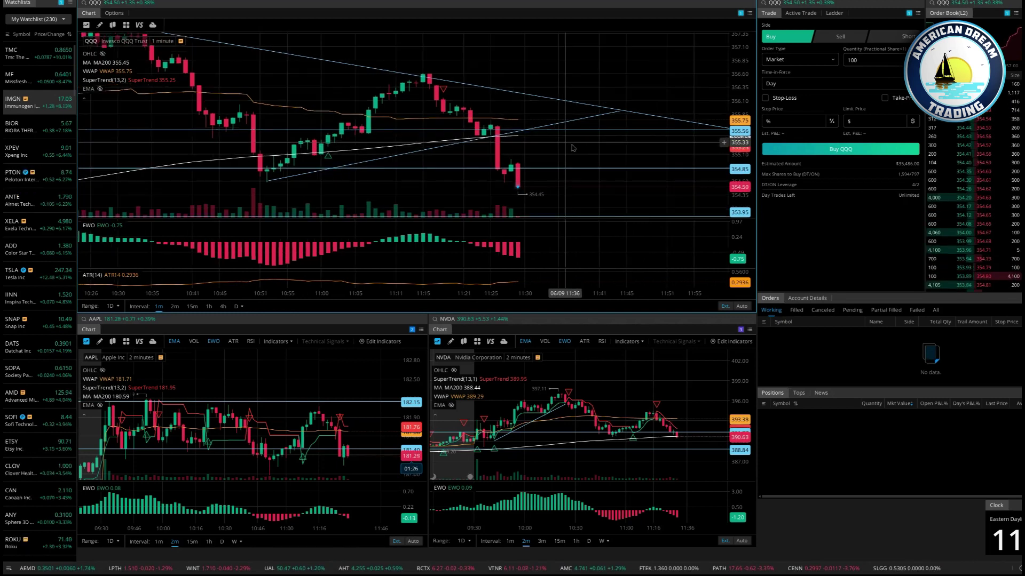
drag(577, 143, 574, 145)
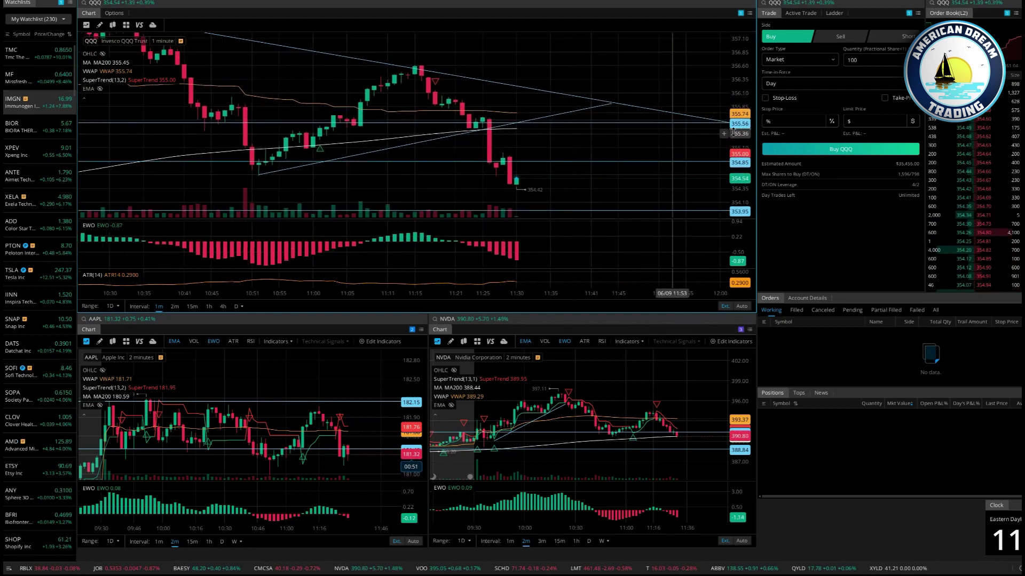
drag(740, 134, 739, 129)
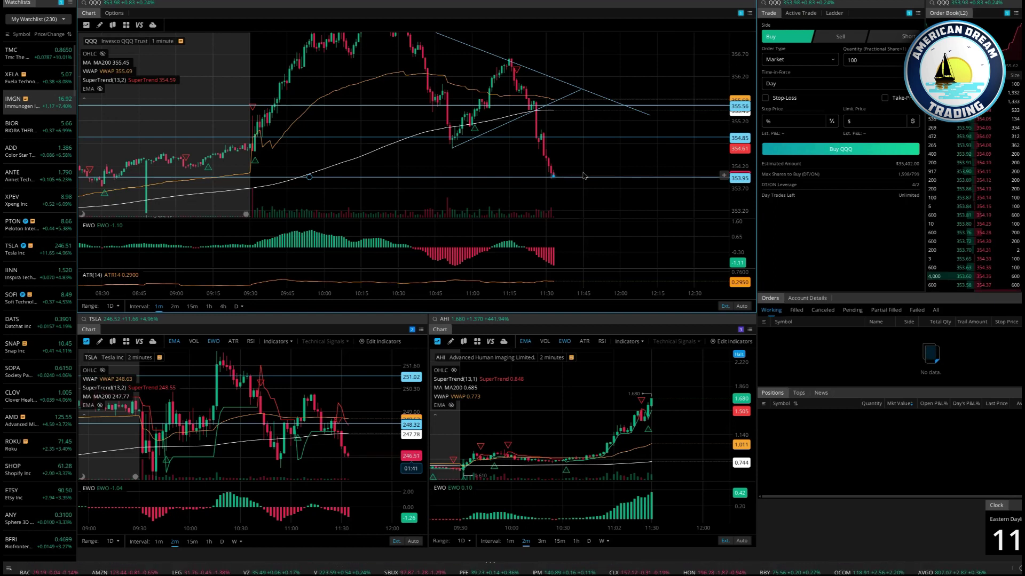
Step: Review QQQ's overnight and previous-day price action around the 353.95 level, then return to the current candles
scroll(582, 180, down, 5)
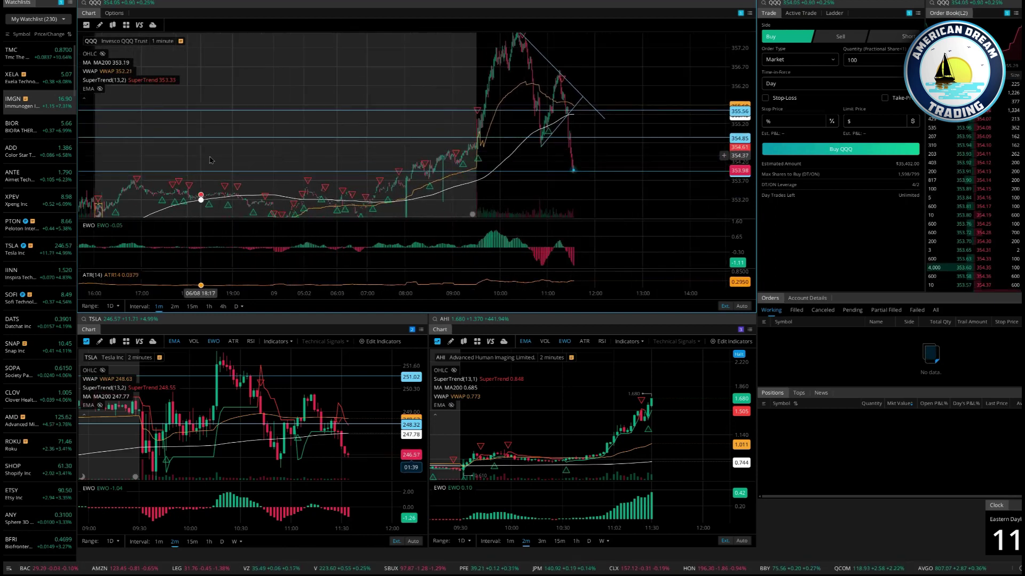
drag(201, 199, 487, 161)
mouse_move(345, 128)
mouse_down()
mouse_move(520, 138)
mouse_move(171, 136)
mouse_up()
drag(713, 182, 219, 178)
drag(646, 202, 267, 197)
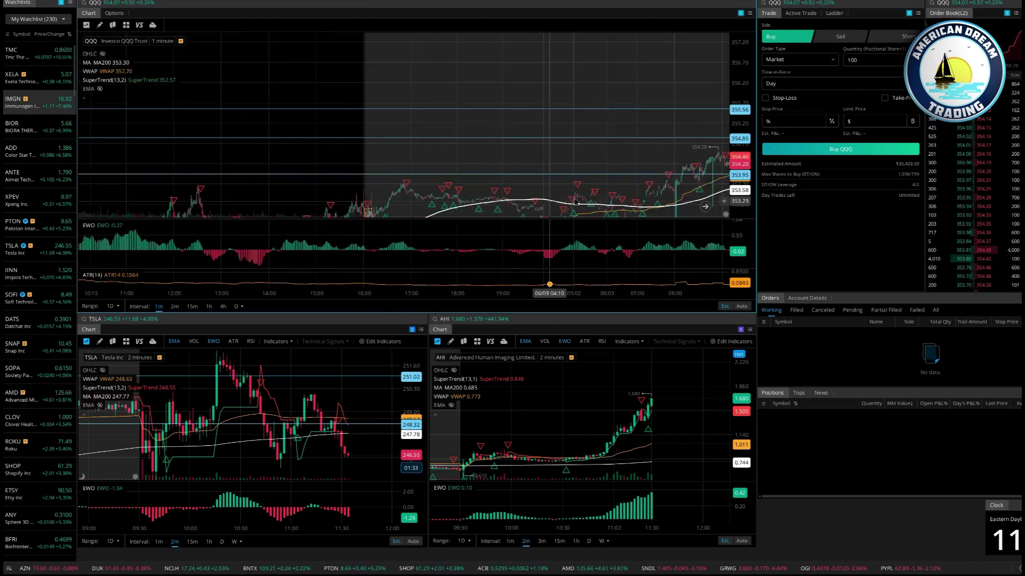
drag(625, 187, 285, 187)
scroll(545, 170, up, 5)
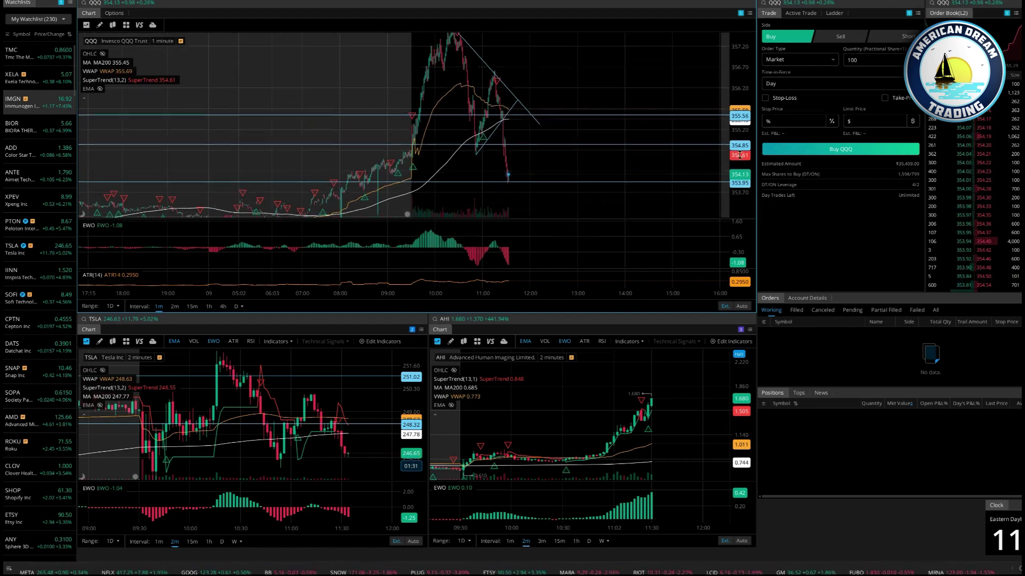
scroll(454, 177, up, 5)
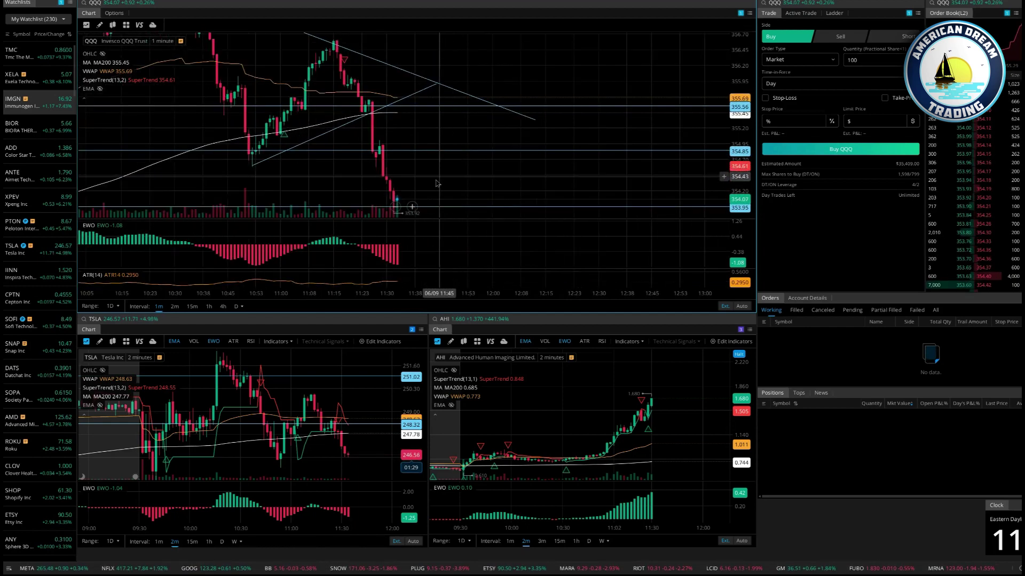
scroll(516, 154, down, 2)
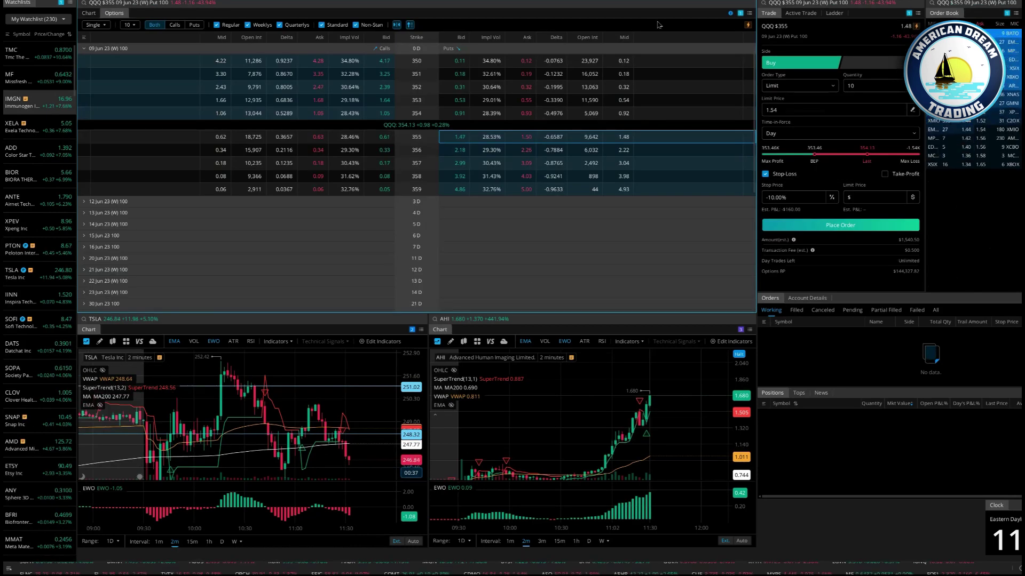
Step: Circle the QQQ put options, the 354 and 355 put mid prices, and the ticket's Buy side, Limit type, limit price and stop-loss settings
drag(617, 45, 512, 55)
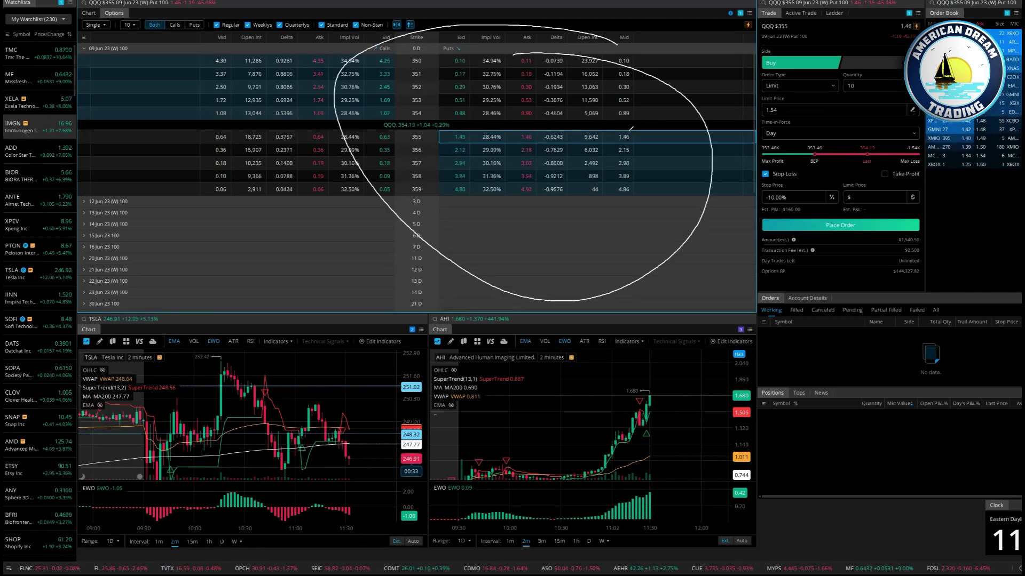
drag(626, 132, 637, 142)
mouse_move(623, 109)
mouse_down()
mouse_move(640, 111)
mouse_move(630, 106)
mouse_move(624, 131)
mouse_up()
mouse_move(807, 53)
mouse_down()
mouse_move(789, 52)
mouse_move(783, 78)
mouse_up()
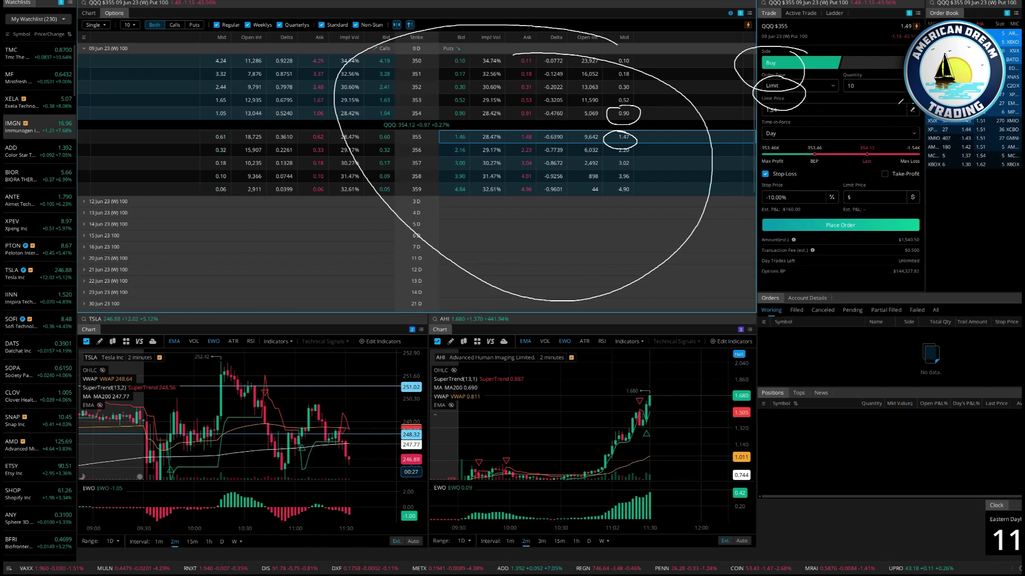
drag(912, 103, 926, 127)
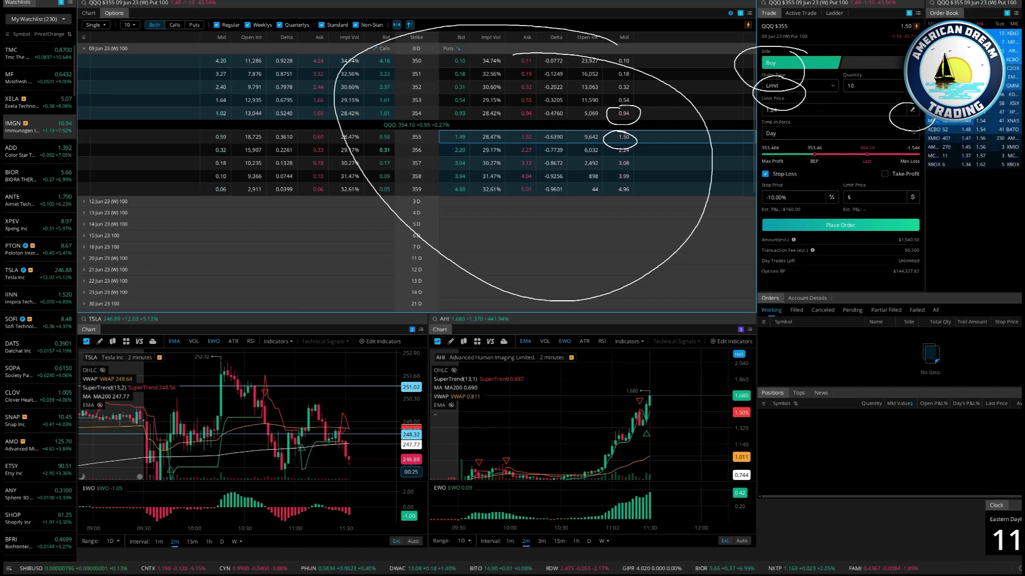
mouse_move(768, 166)
mouse_down()
mouse_move(735, 189)
mouse_move(761, 183)
mouse_up()
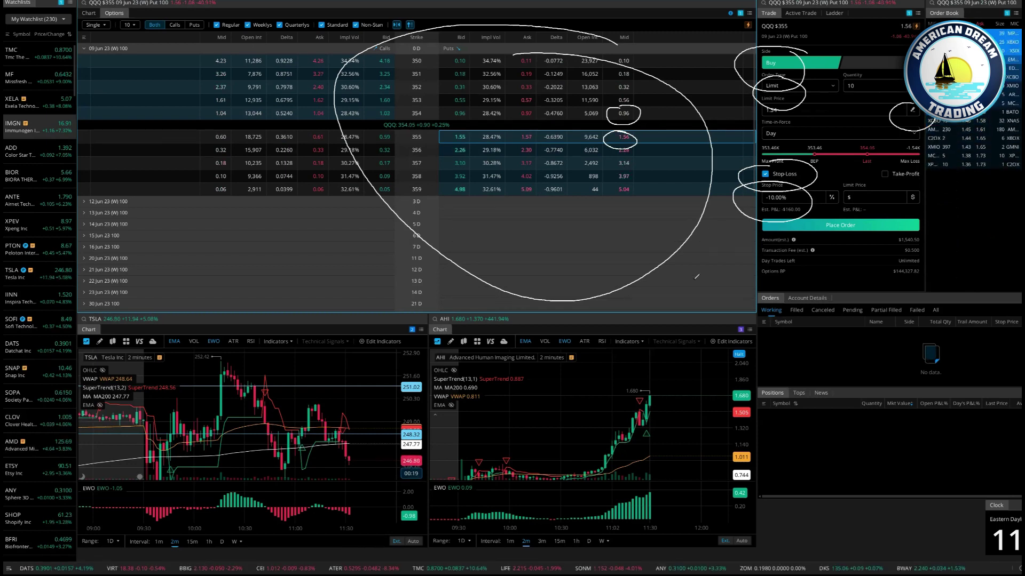
drag(846, 209, 822, 209)
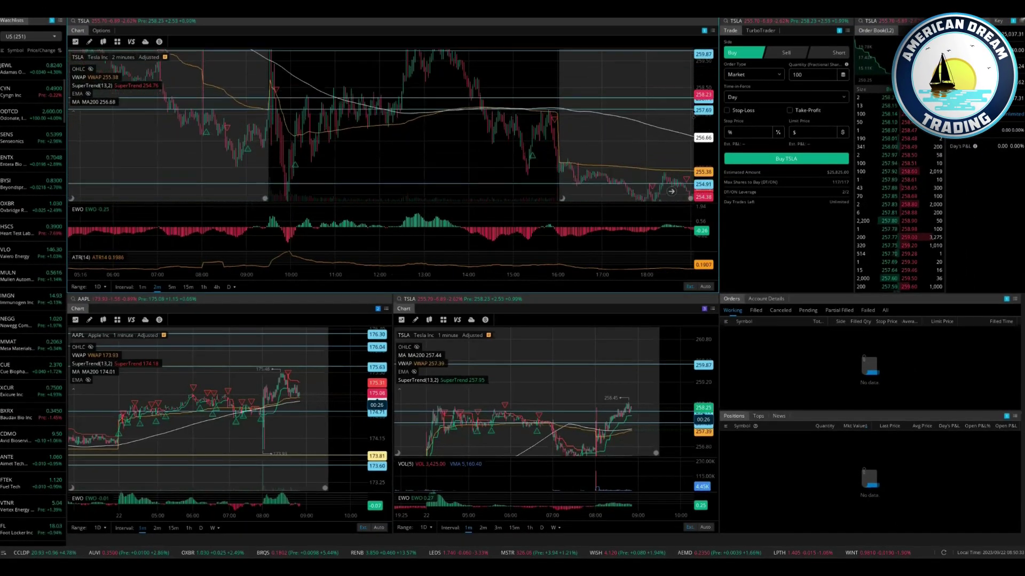
Step: Draw an arrow up to the 259.87 level on the TSLA 2-minute chart and handwrite "resist" and "Calls" beside it
drag(693, 115, 694, 104)
drag(597, 119, 590, 109)
drag(429, 81, 424, 111)
drag(493, 95, 492, 116)
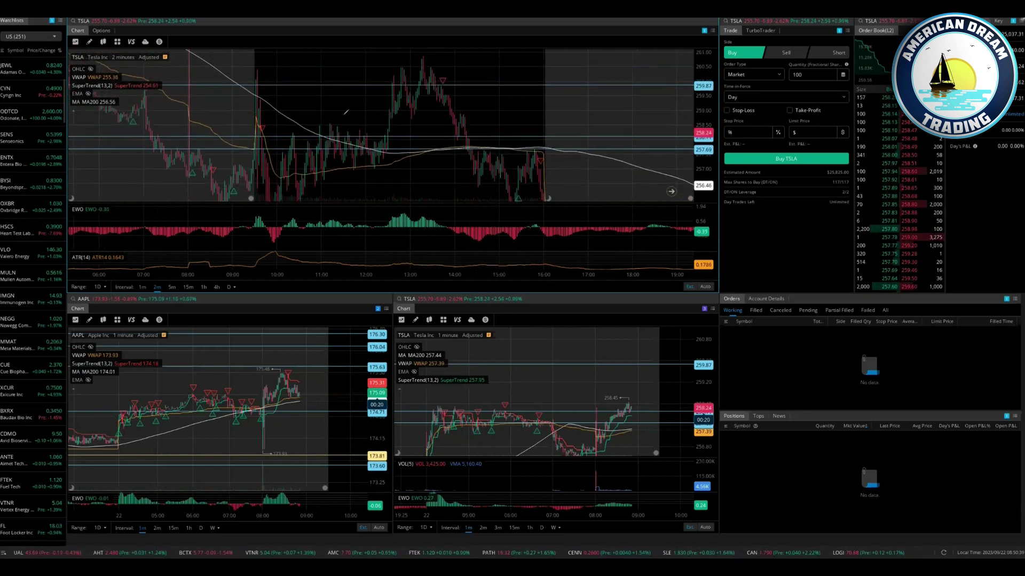
mouse_move(260, 124)
mouse_down()
mouse_move(322, 84)
mouse_move(330, 98)
mouse_move(321, 69)
mouse_up()
mouse_move(322, 105)
mouse_down()
mouse_move(330, 124)
mouse_move(344, 118)
mouse_up()
mouse_move(348, 101)
mouse_down()
mouse_move(350, 118)
mouse_move(361, 120)
mouse_up()
drag(329, 59, 335, 64)
drag(345, 59, 363, 70)
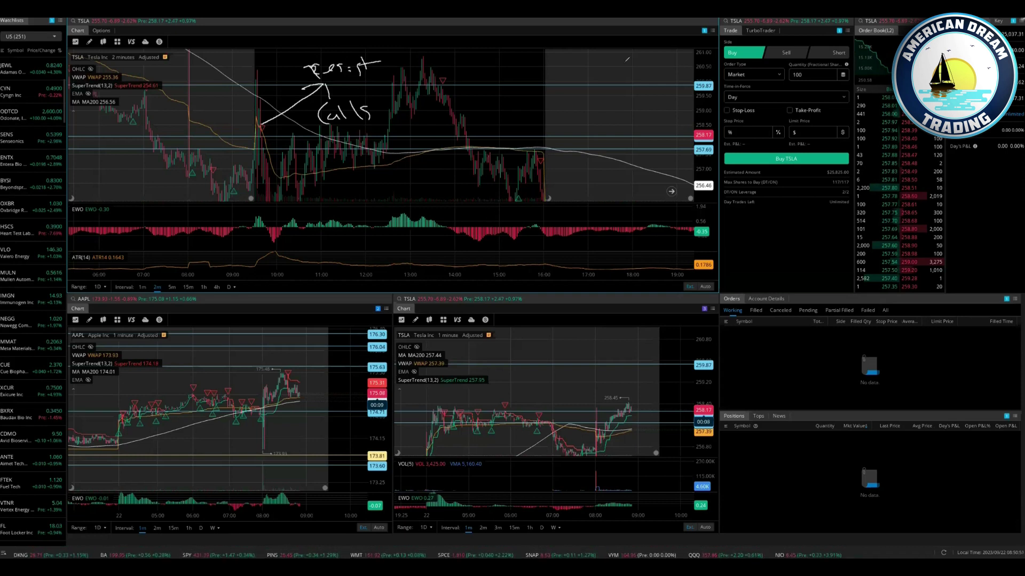
Step: Clear the handwritten notes, sketch arrows tracing TSLA's drops to and bounces from the 254.91 level, and circle the lows
key(Escape)
drag(594, 186, 581, 139)
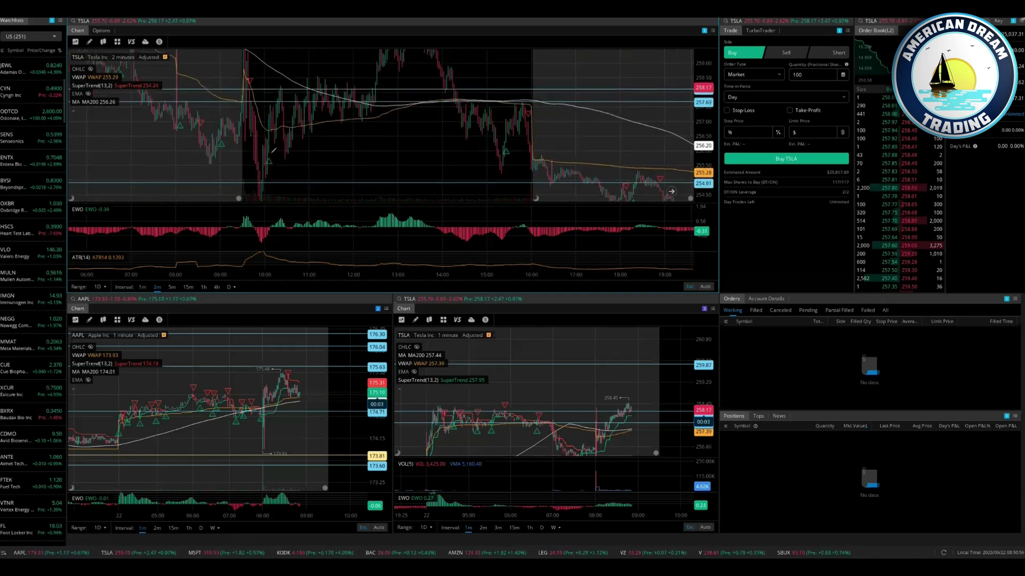
drag(259, 186, 406, 55)
mouse_move(497, 187)
mouse_down()
mouse_move(518, 103)
mouse_move(534, 120)
mouse_up()
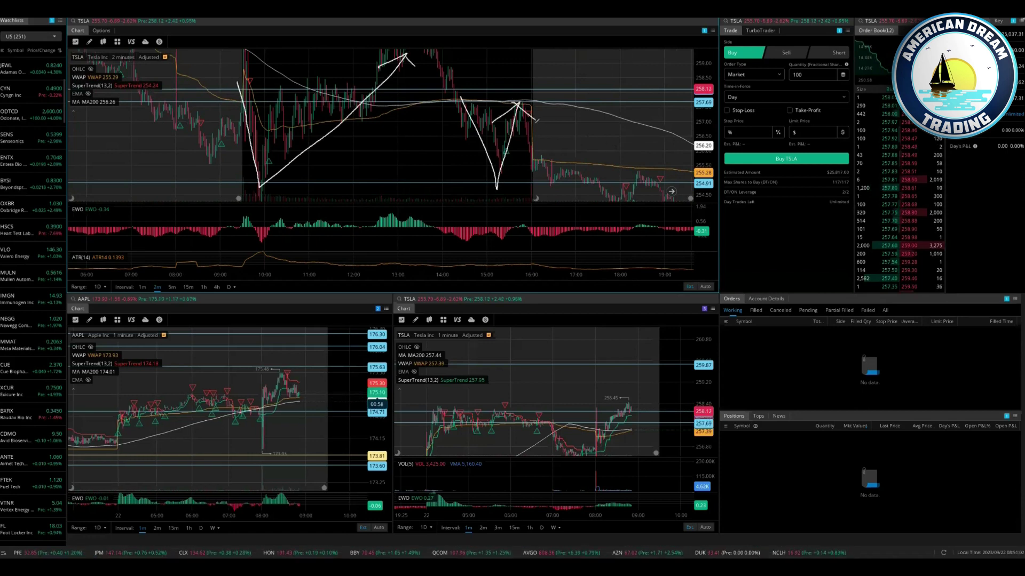
mouse_move(519, 104)
mouse_down()
mouse_move(553, 179)
mouse_move(582, 172)
mouse_up()
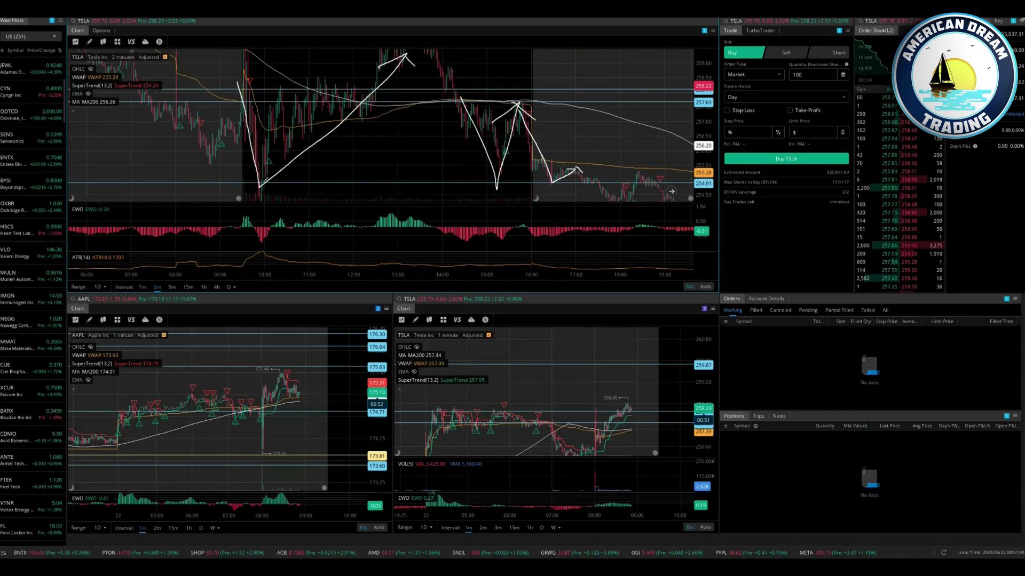
drag(255, 176, 273, 197)
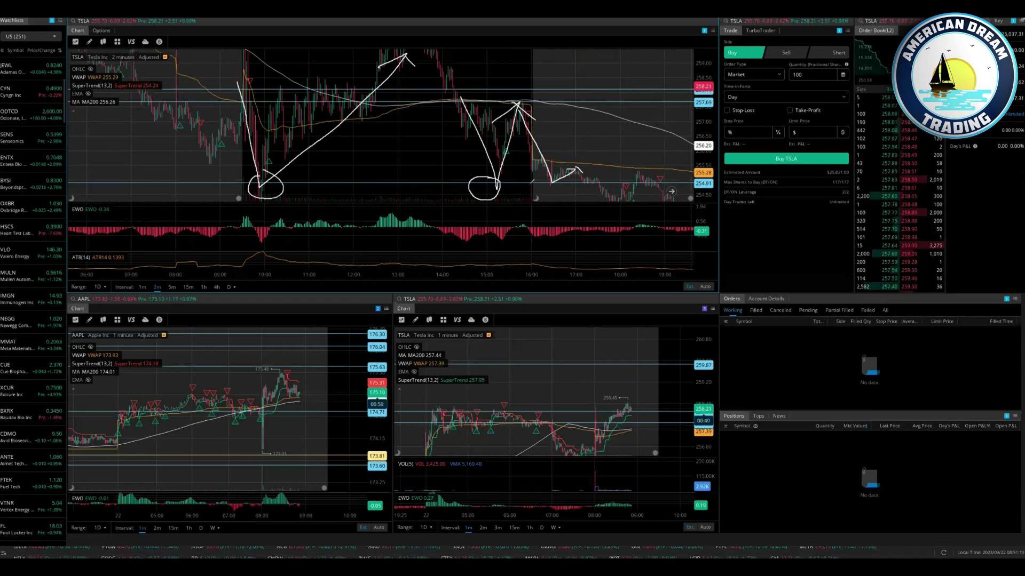